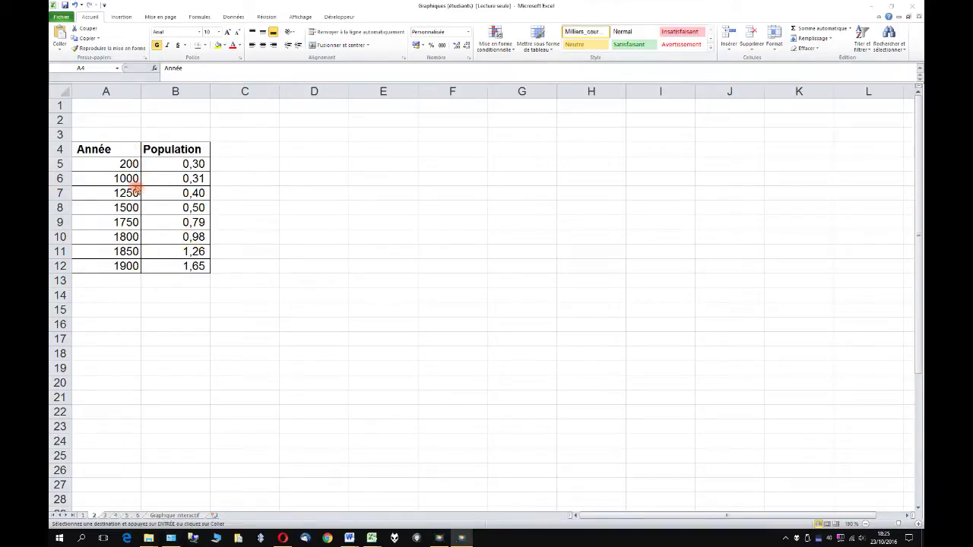
Insert a line chart with markers from A4:B12 and move it up beside the table
left_click_drag(118, 150, 192, 273)
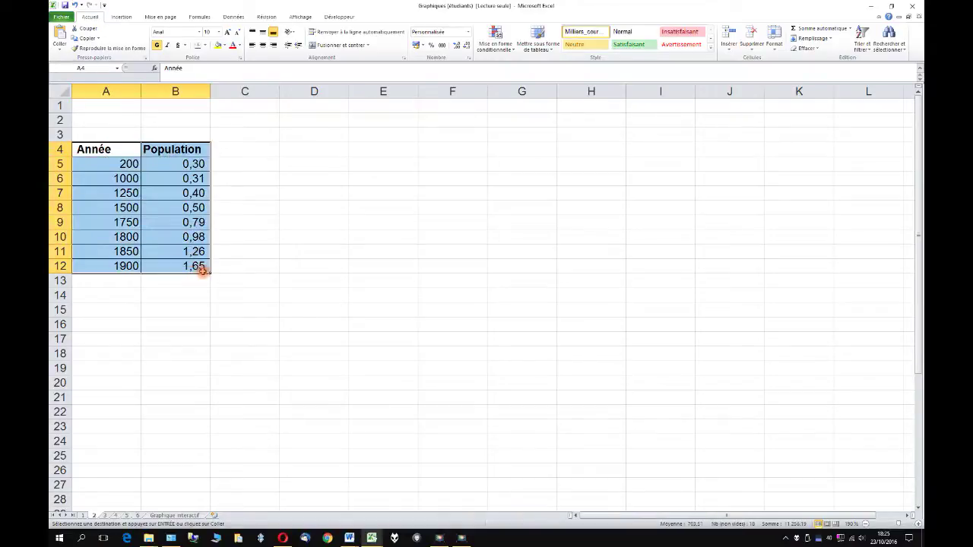
left_click(124, 16)
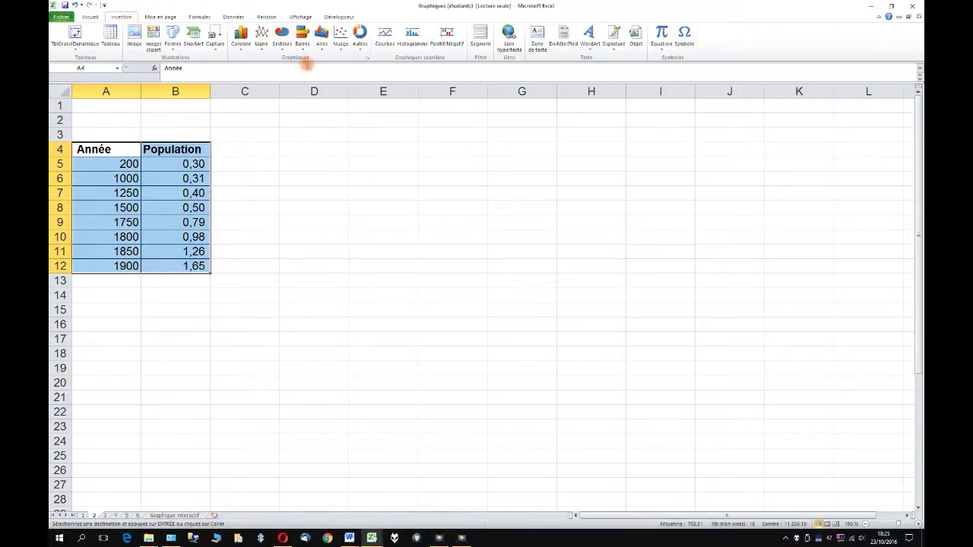
left_click(261, 43)
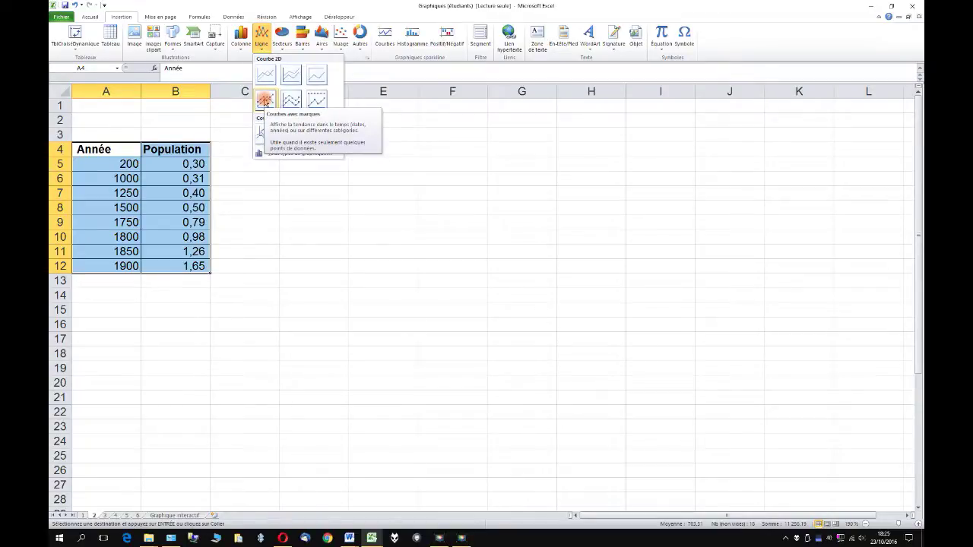
left_click(264, 101)
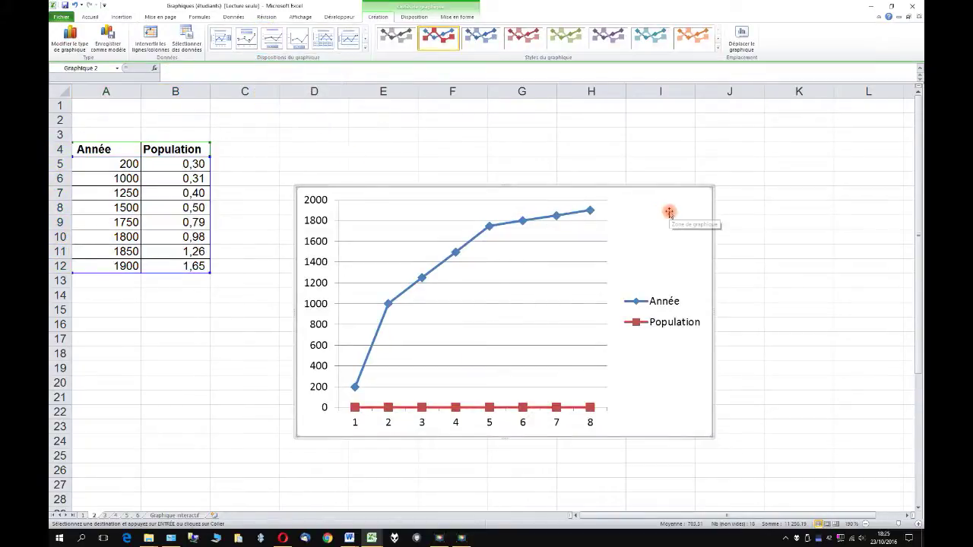
left_click_drag(668, 212, 645, 165)
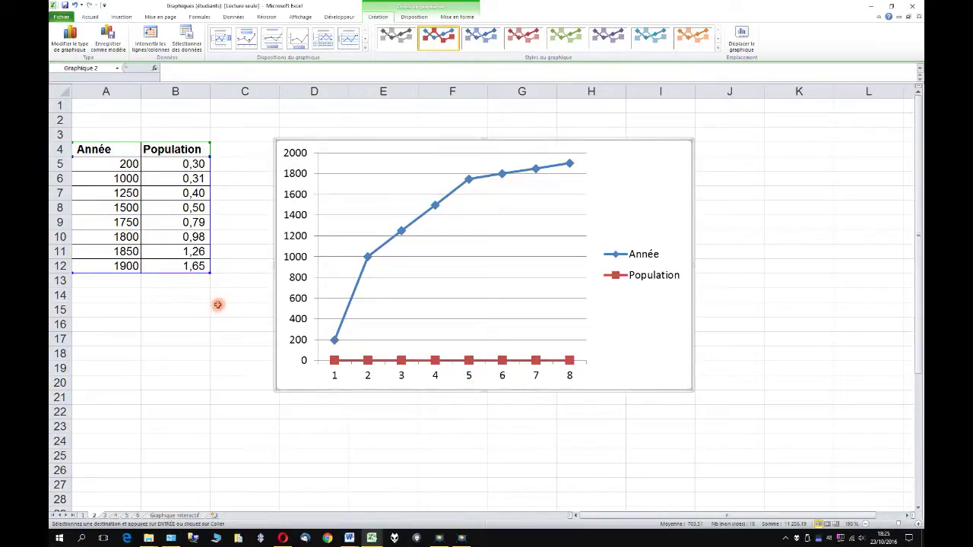
Delete the Année series so the chart plots only Population
left_click(417, 223)
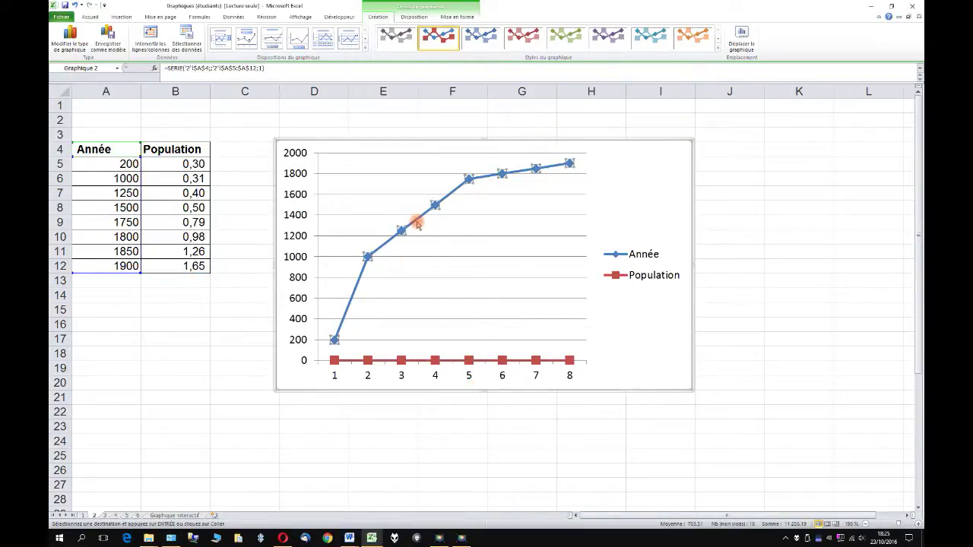
key("Delete")
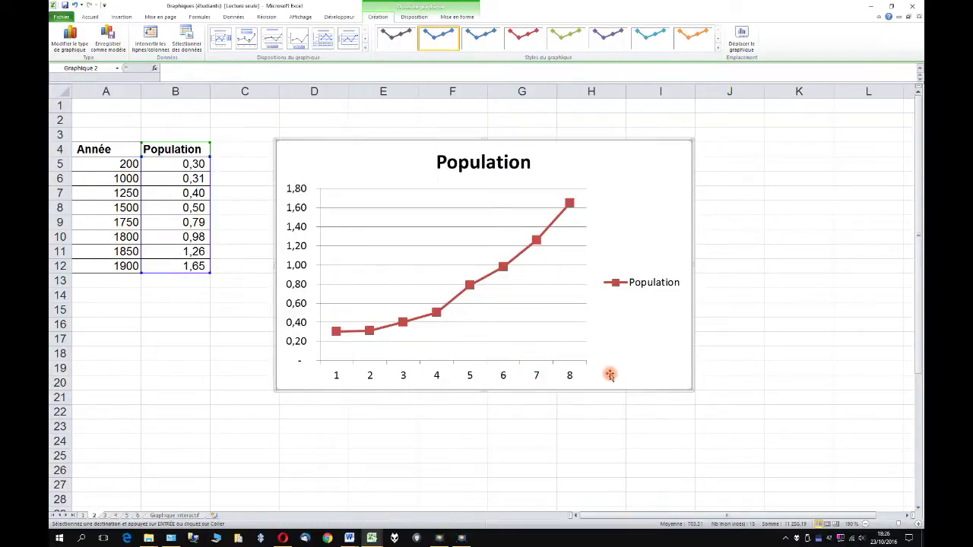
key("Escape")
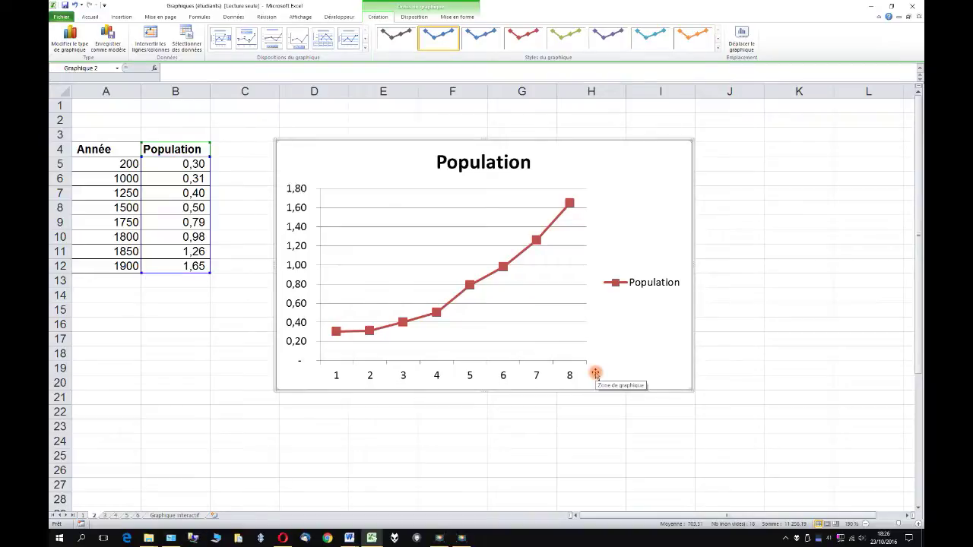
right_click(491, 281)
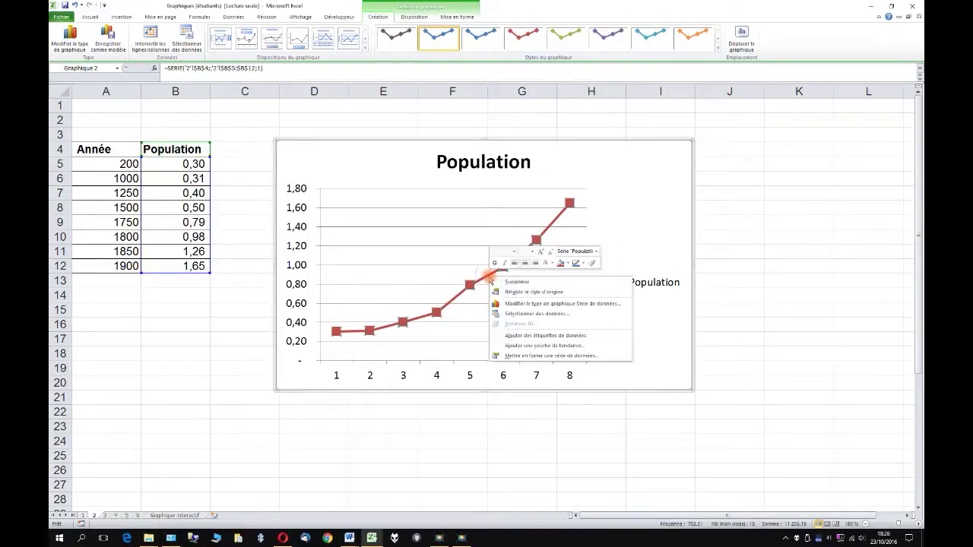
Use the years in A5:A12 (200 to 1900) as the chart's horizontal axis labels
left_click(563, 313)
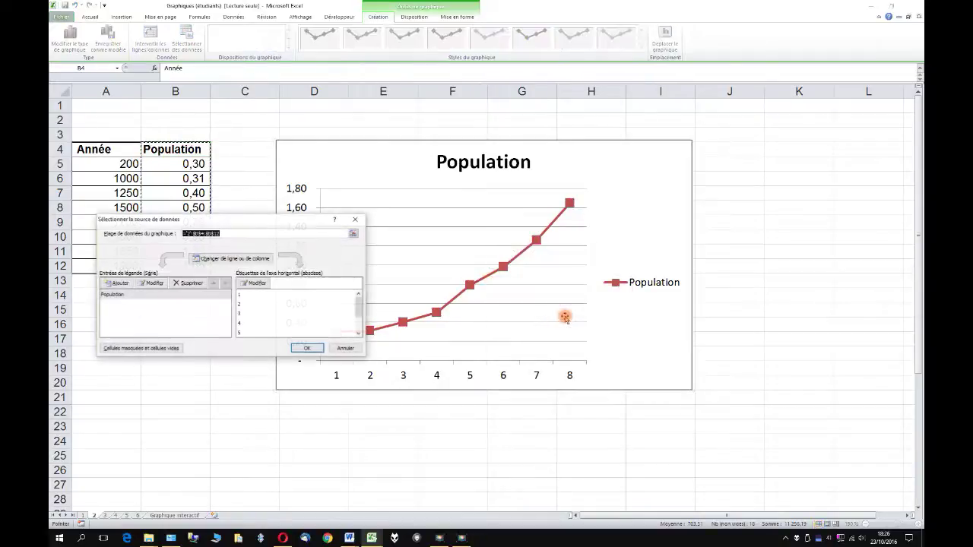
left_click_drag(263, 223, 545, 288)
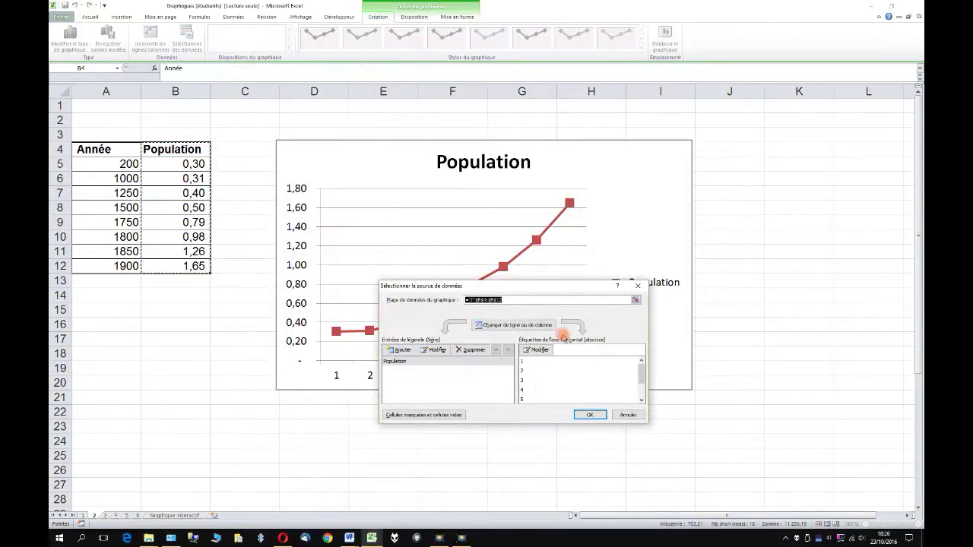
left_click(537, 351)
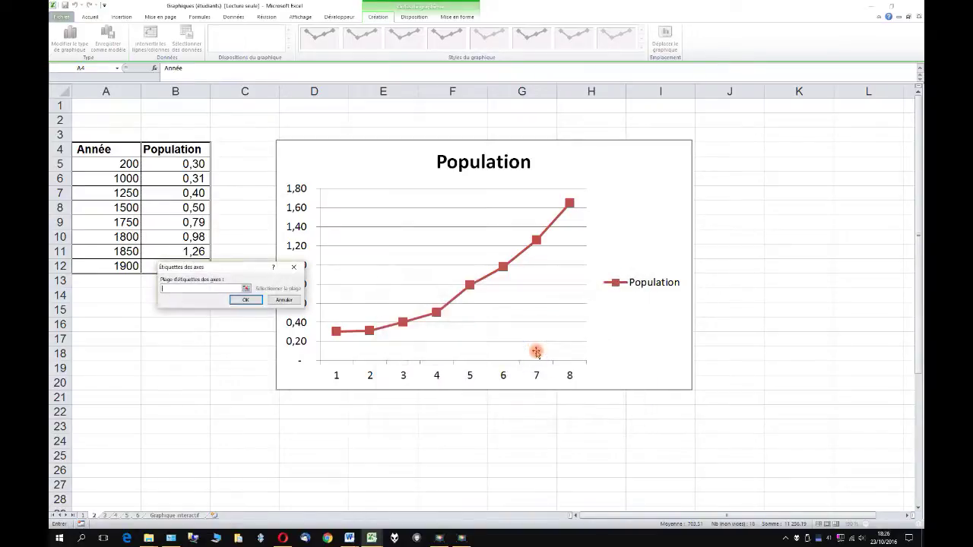
left_click_drag(104, 164, 111, 266)
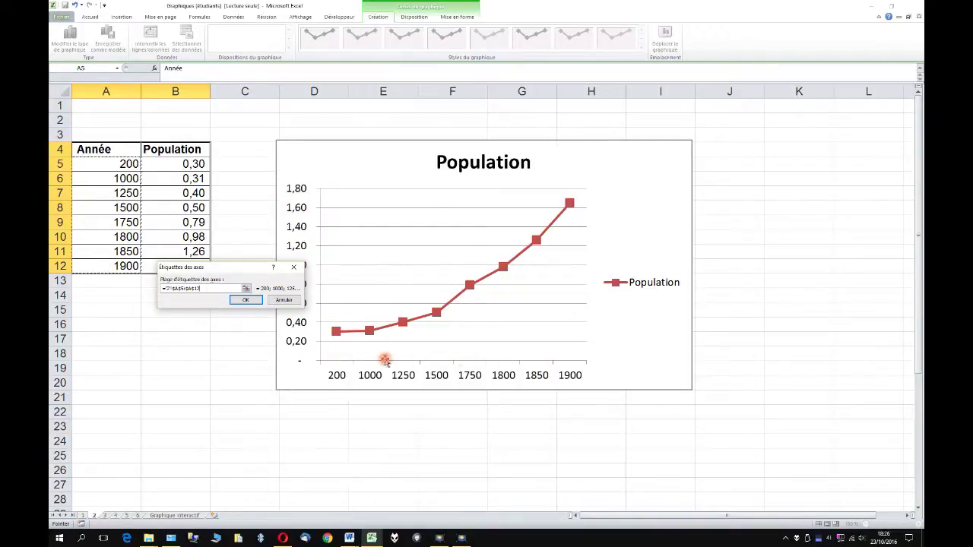
left_click(245, 299)
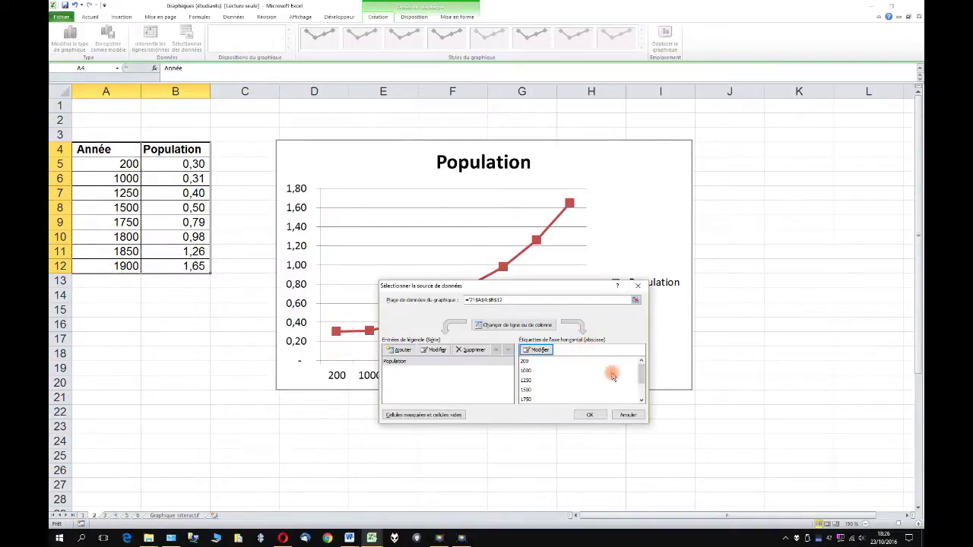
left_click(589, 414)
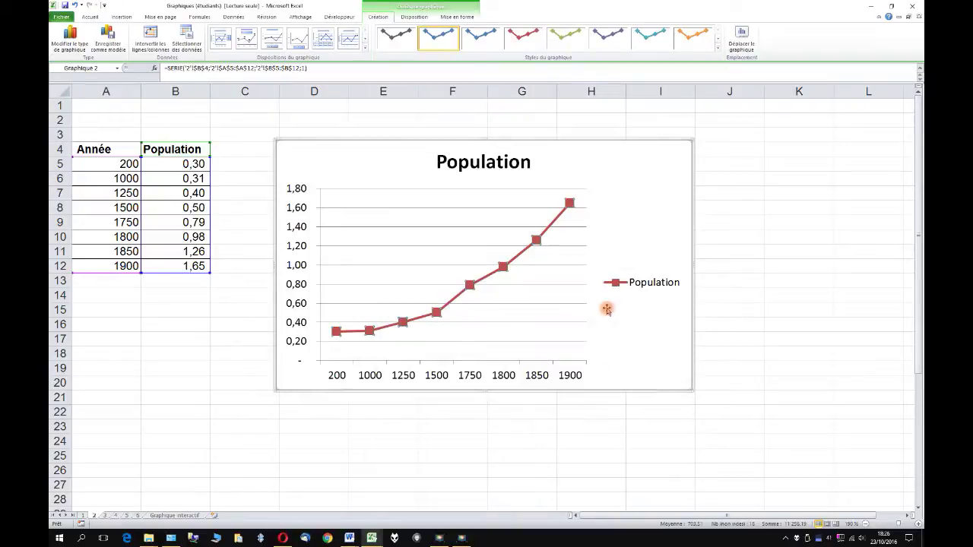
left_click(642, 175)
key("F9")
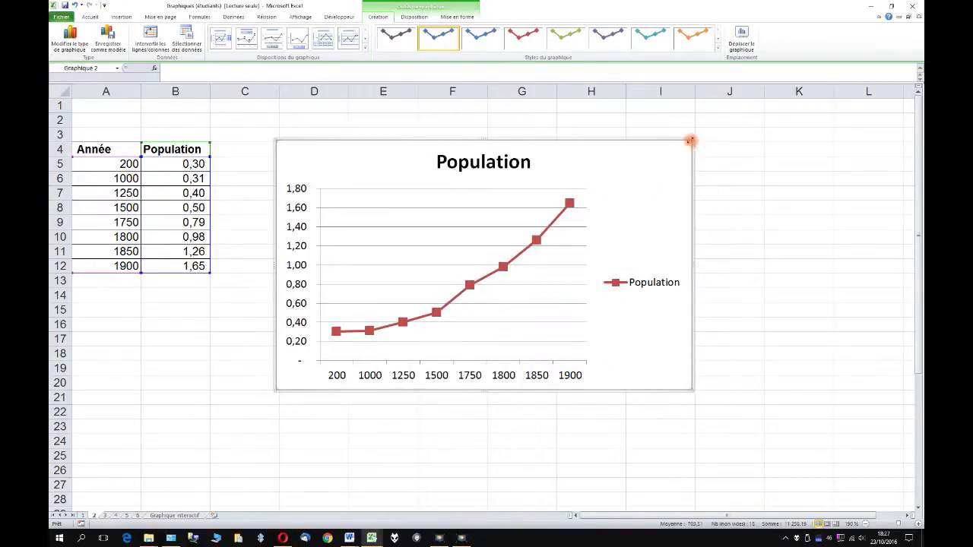
Resize the line chart and position it beside the table
left_click_drag(690, 140, 543, 244)
left_click_drag(462, 255, 443, 163)
left_click_drag(522, 298, 558, 332)
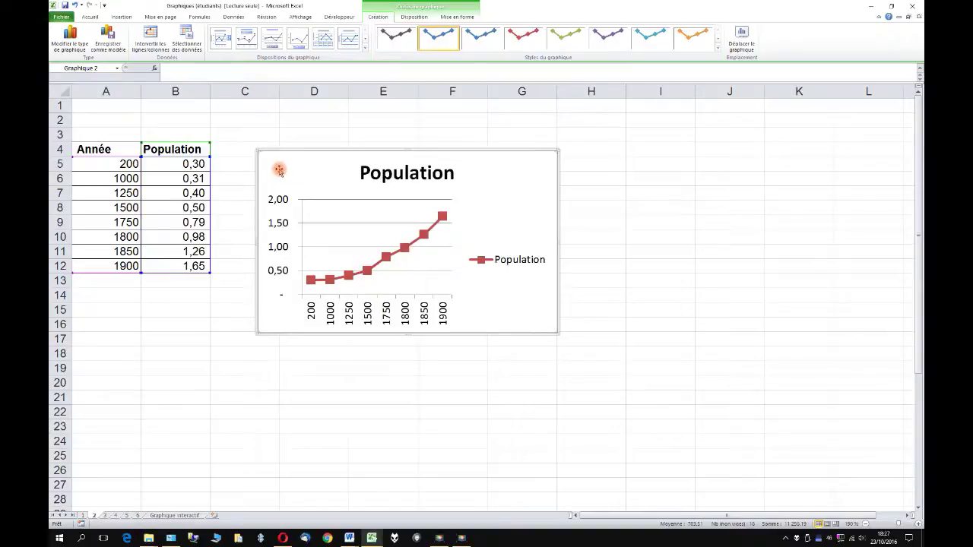
Shrink the line chart's text from 10 to 7 and nudge the chart slightly up-left
left_click(94, 19)
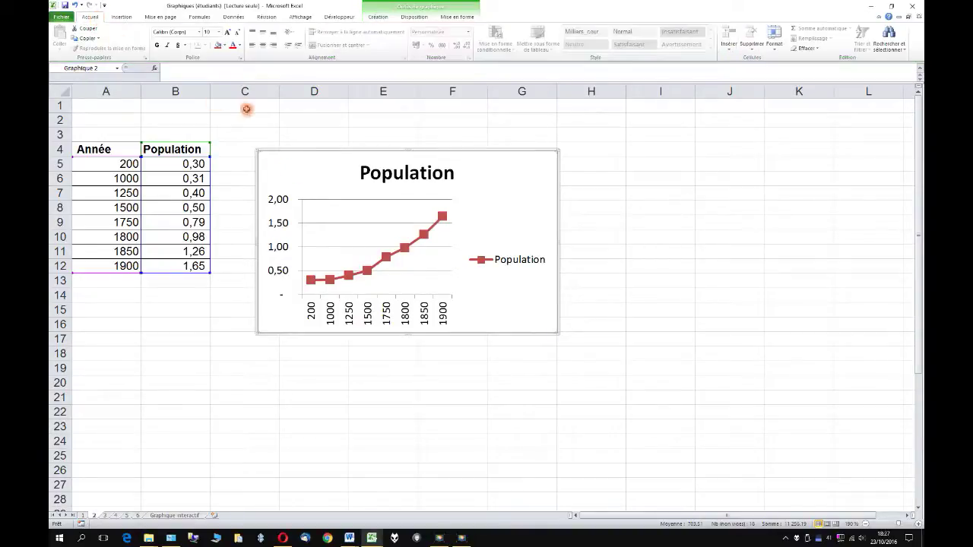
left_click(236, 32)
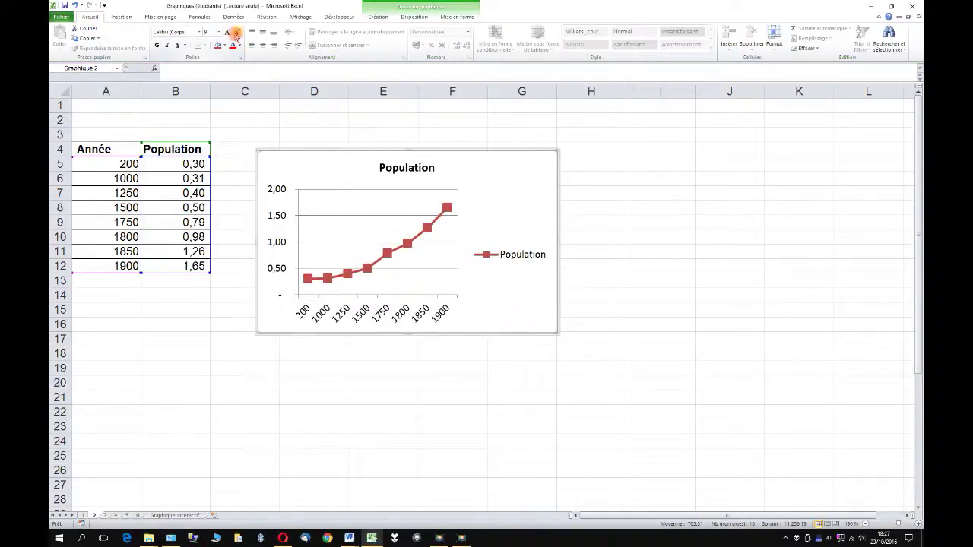
left_click(237, 34)
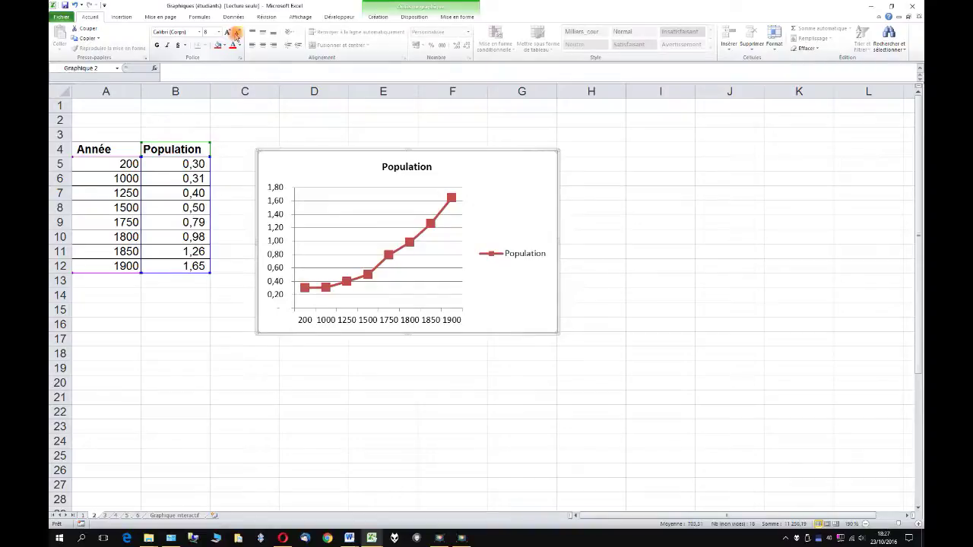
left_click(236, 33)
left_click_drag(510, 170, 501, 140)
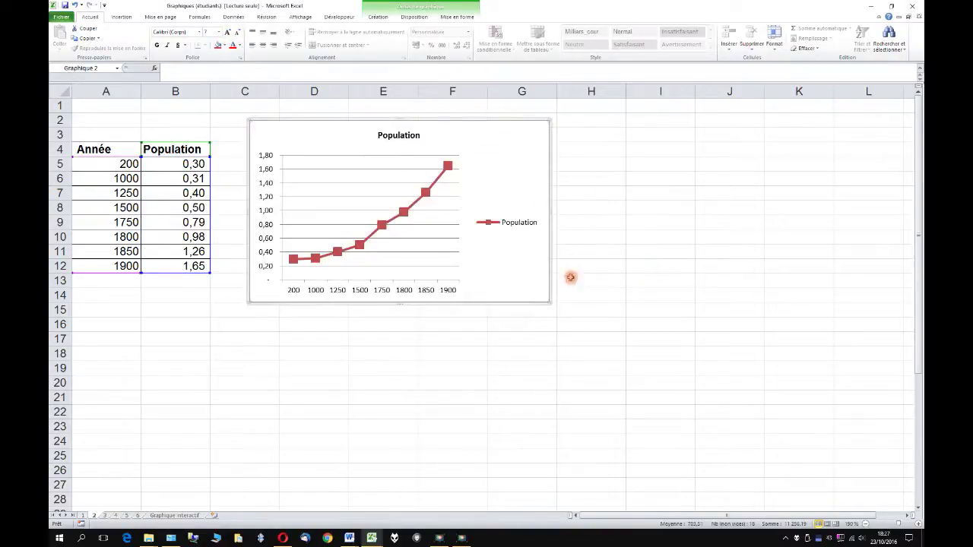
Deselect the chart and select the Année/Population table A4:B12
left_click(456, 335)
left_click(362, 349)
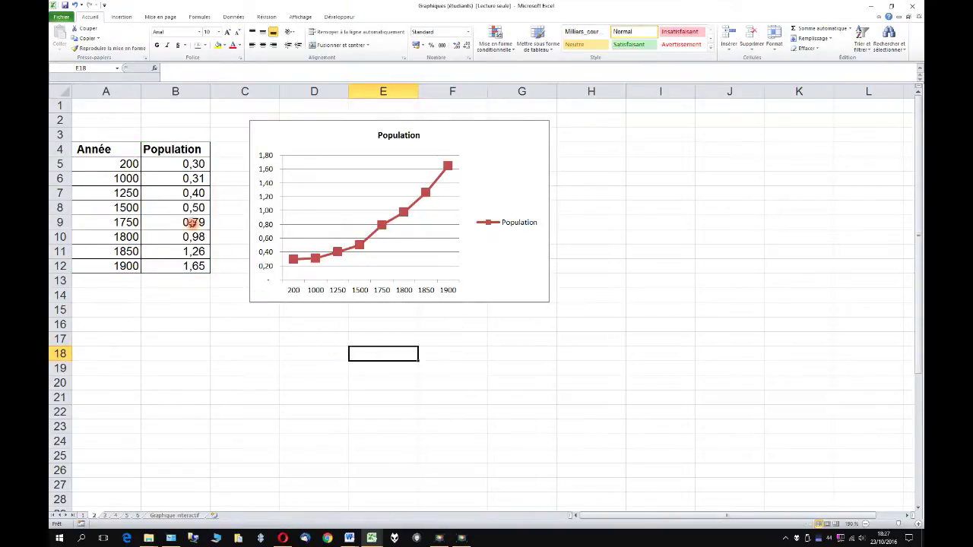
left_click_drag(104, 149, 198, 264)
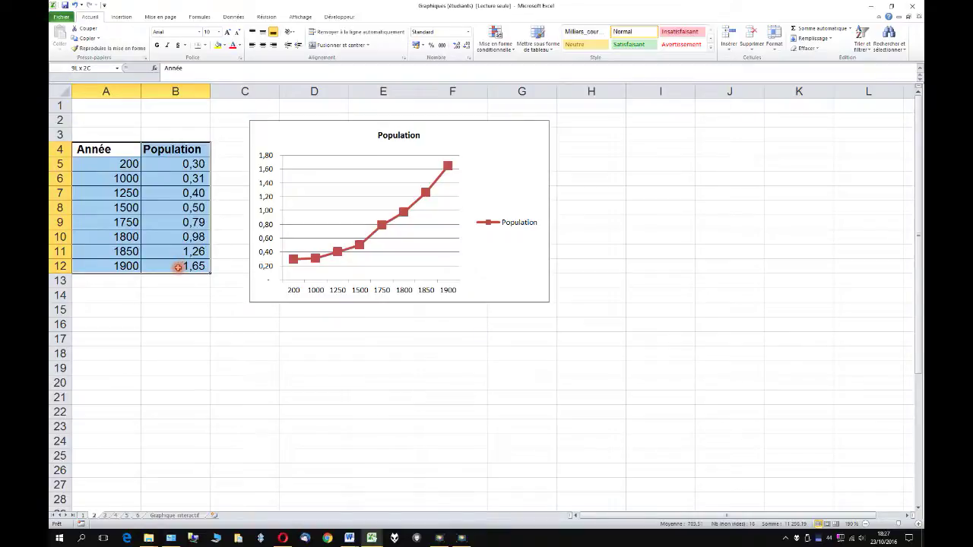
Insert a scatter chart with straight lines and markers, then move and resize it beside the line chart
left_click(122, 17)
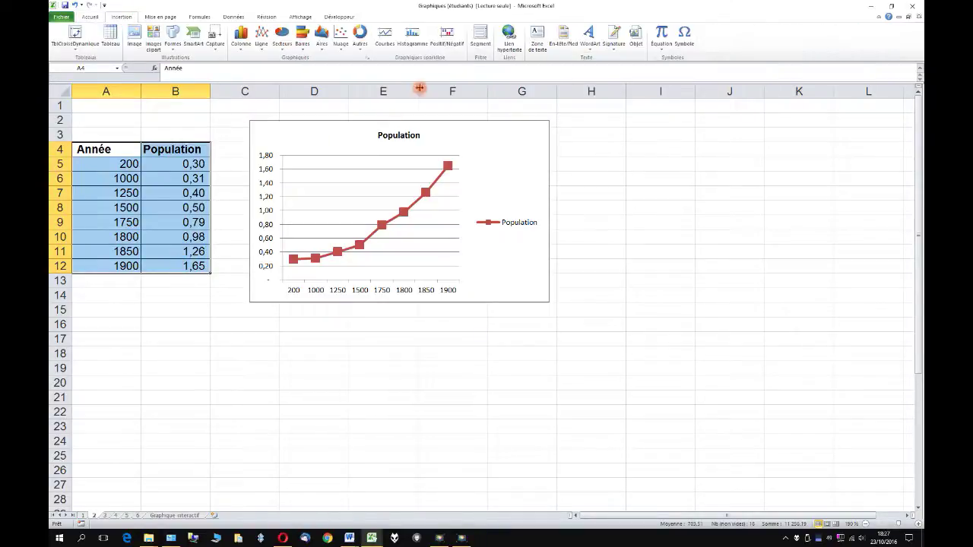
left_click(341, 38)
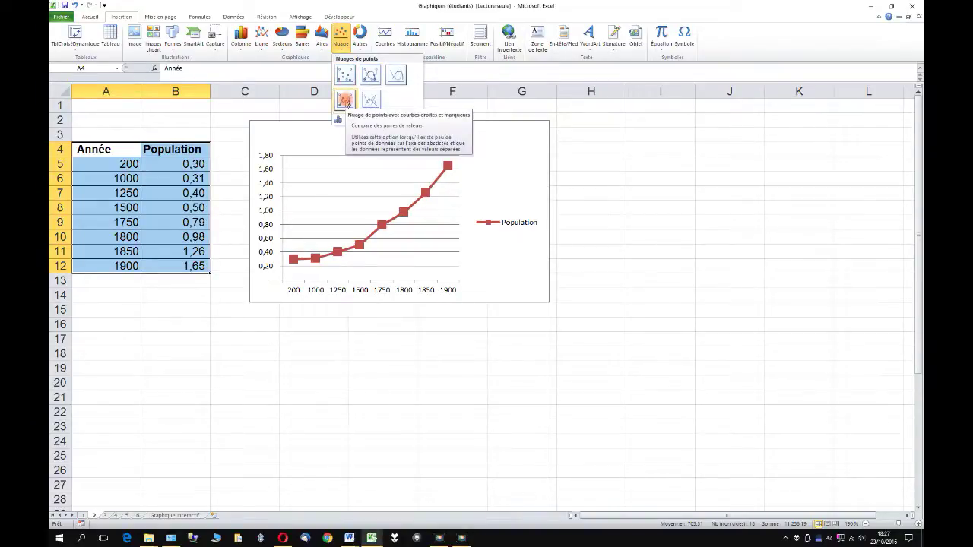
left_click(345, 101)
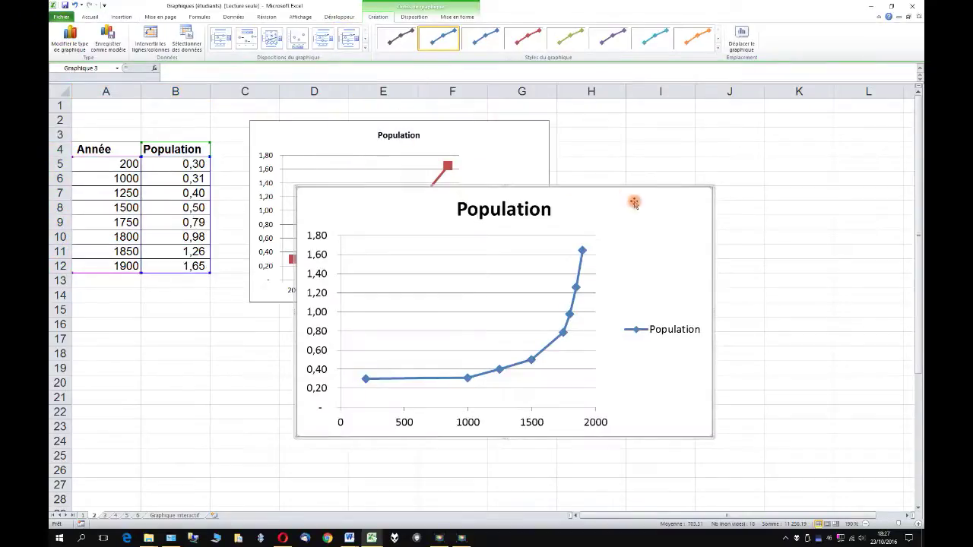
left_click_drag(652, 226, 618, 306)
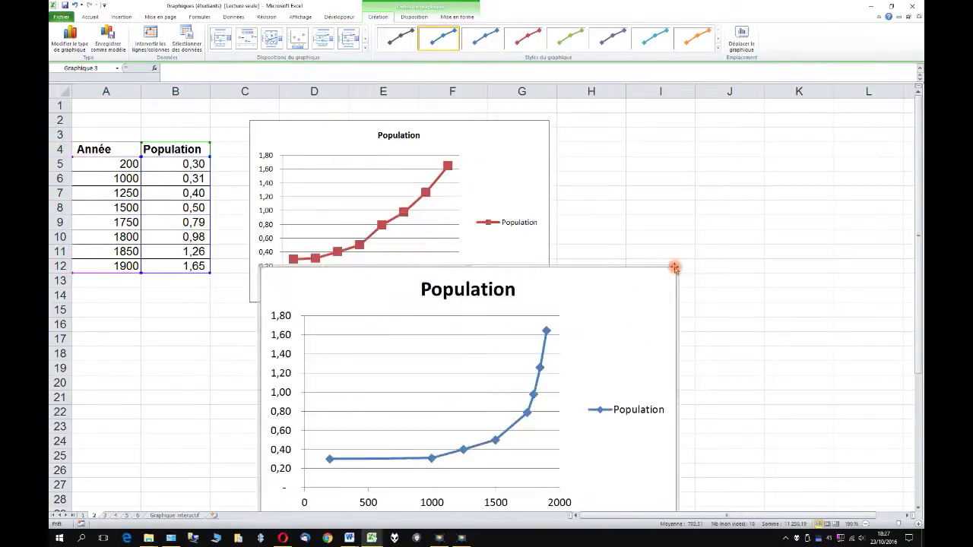
mouse_move(676, 267)
left_mouse_down()
mouse_move(581, 314)
mouse_move(844, 137)
left_mouse_up()
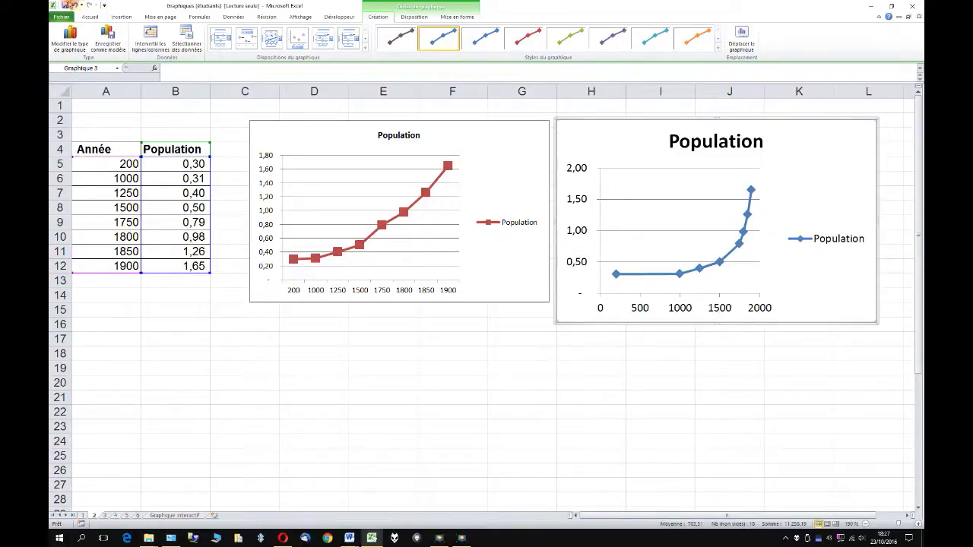
left_click(89, 17)
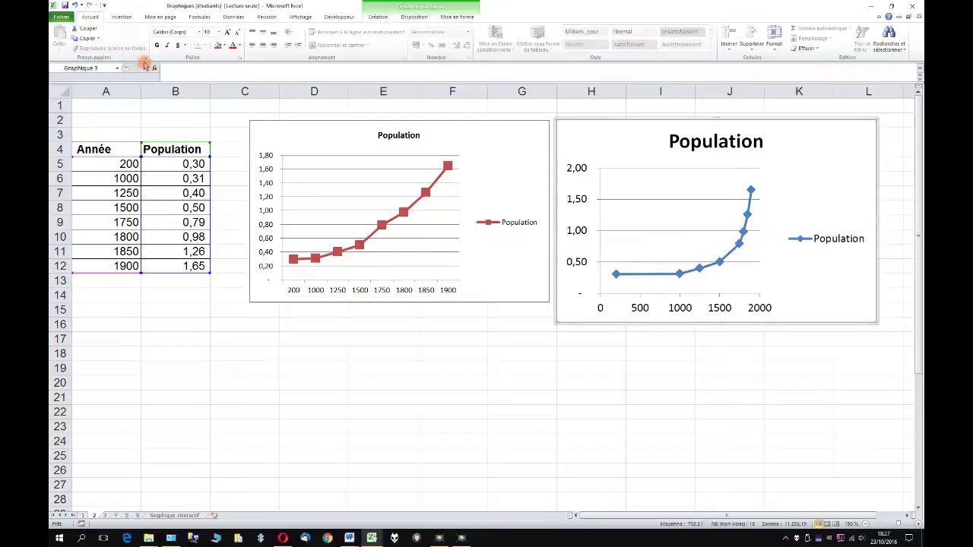
Reduce the scatter chart's text to size 7 and shrink the chart slightly
left_click(237, 33)
left_click(236, 33)
left_click(236, 33)
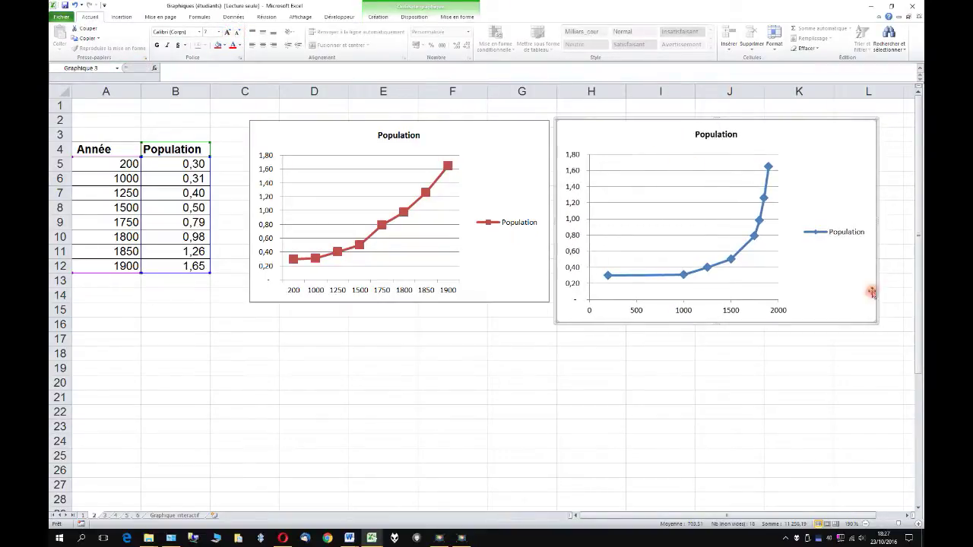
left_click_drag(877, 321, 863, 302)
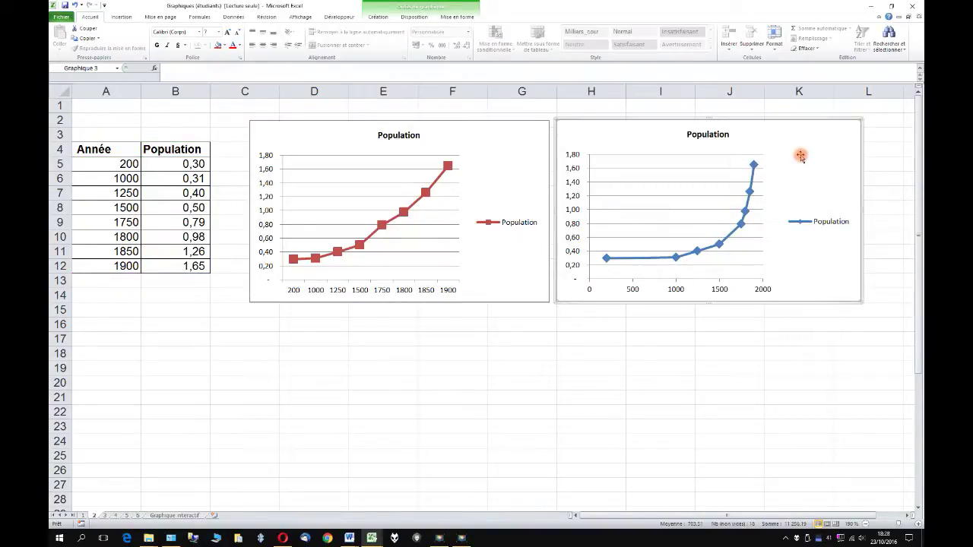
left_click(485, 161)
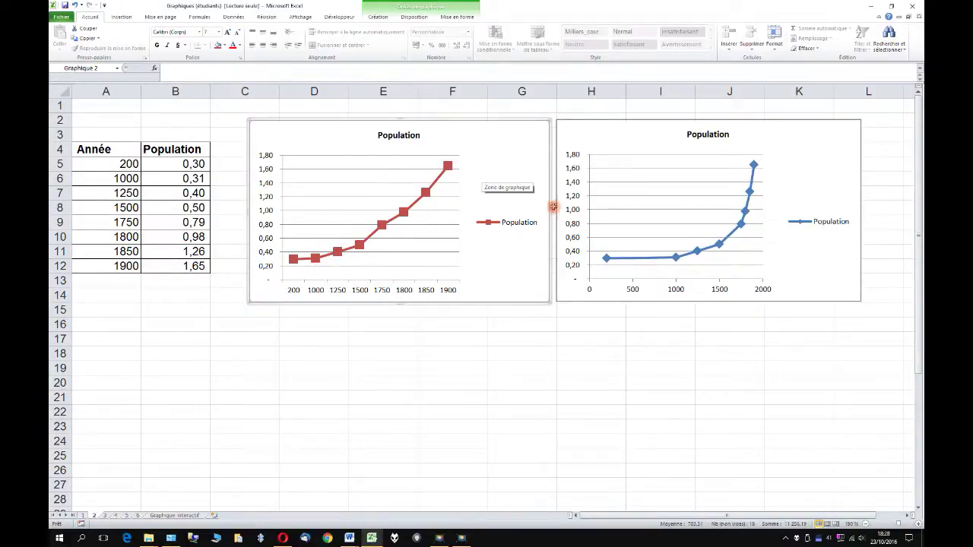
key("F9")
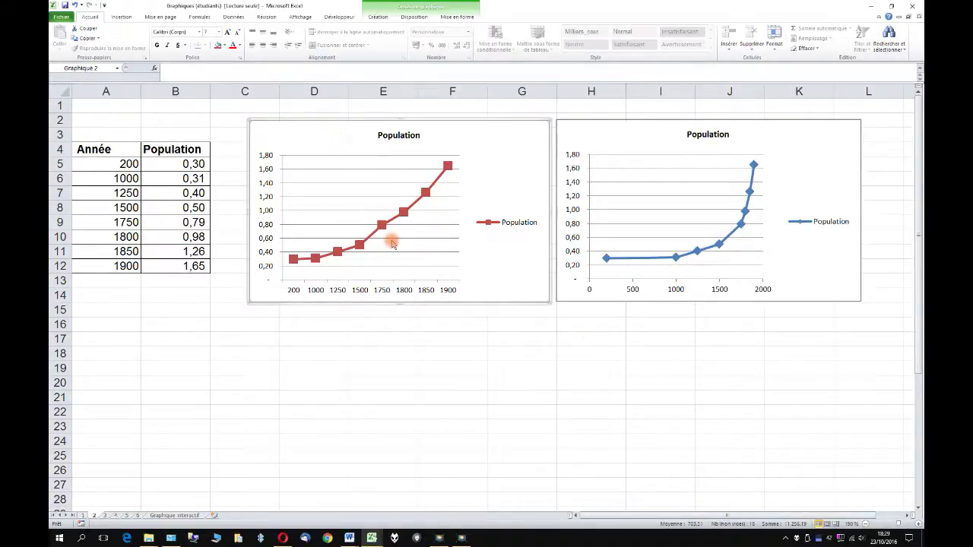
left_click(120, 166)
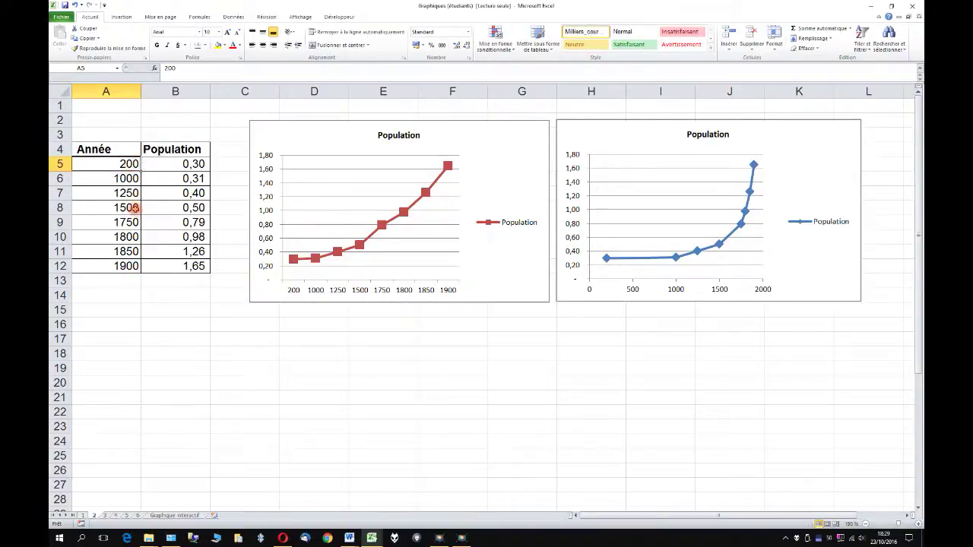
Fill 200 from A5 down to A12, then select the scatter chart to check it
left_click_drag(141, 172, 141, 276)
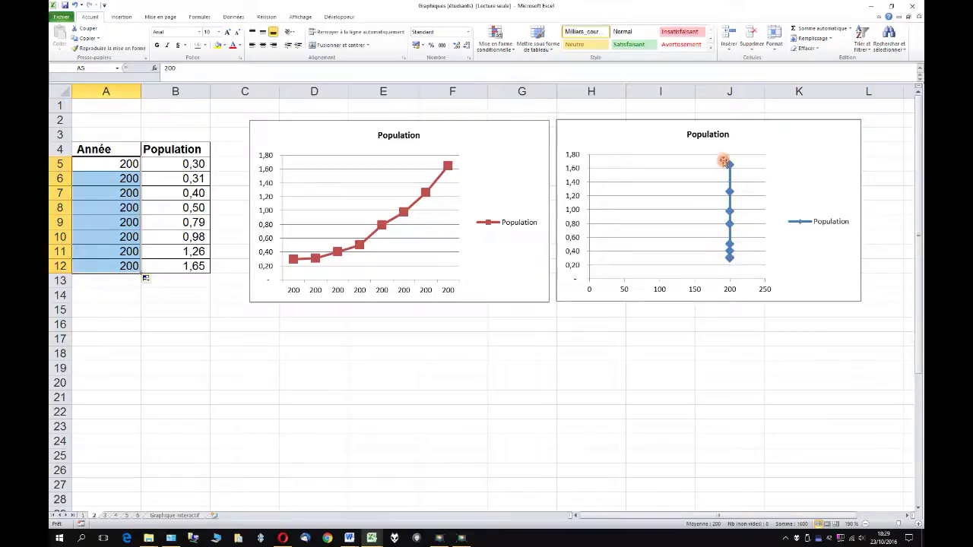
left_click(820, 167)
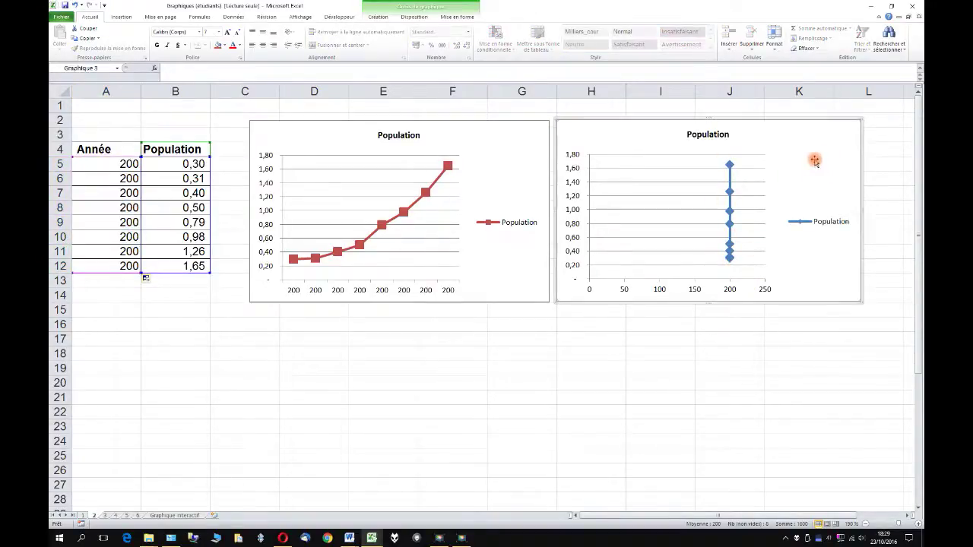